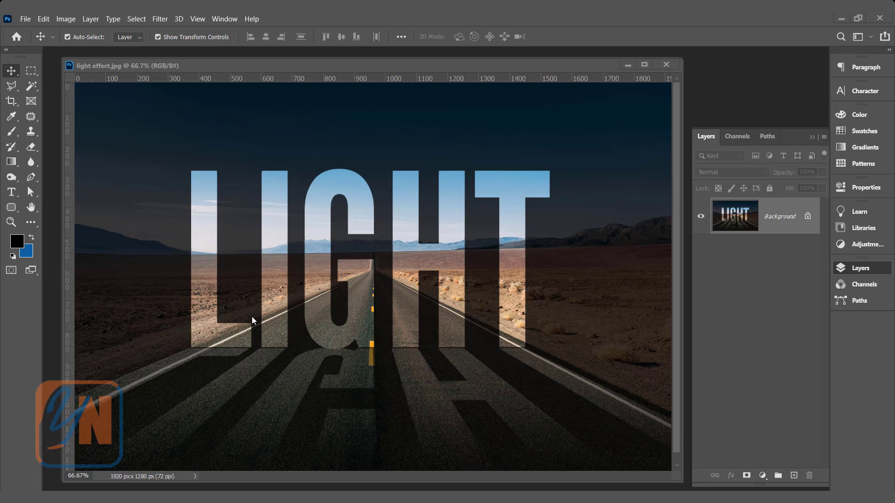
# Move the light effect.jpg example aside to uncover the plain road photo, and close the example
pyautogui.moveTo(240, 65); pyautogui.dragTo(310, 88)
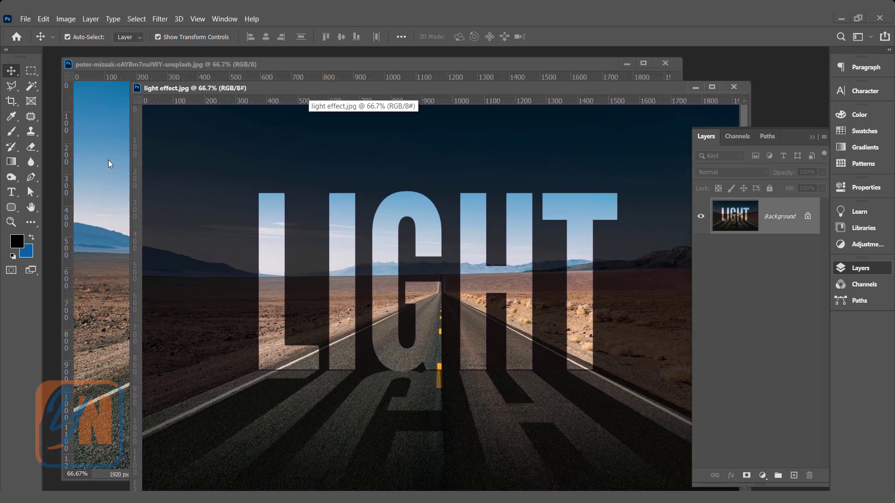
pyautogui.click(735, 88)
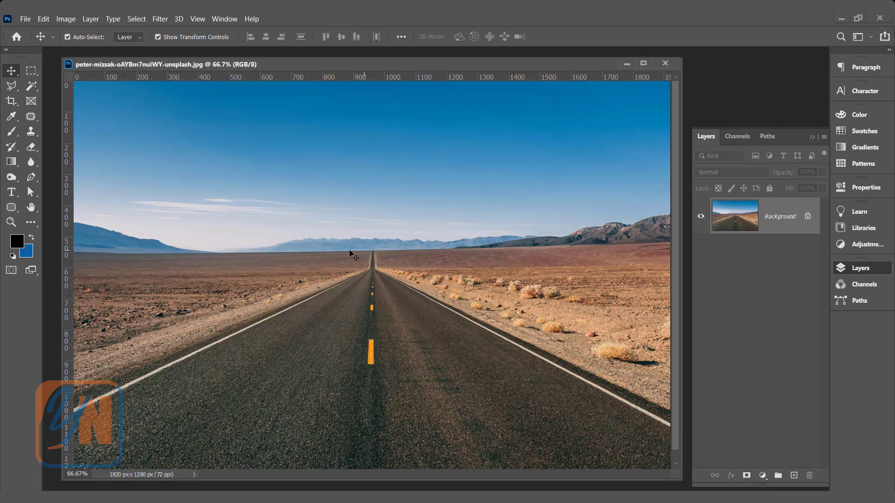
# Add the white League Gothic text LIGHT at 60 pt on the road photo near the horizon
pyautogui.click(12, 193)
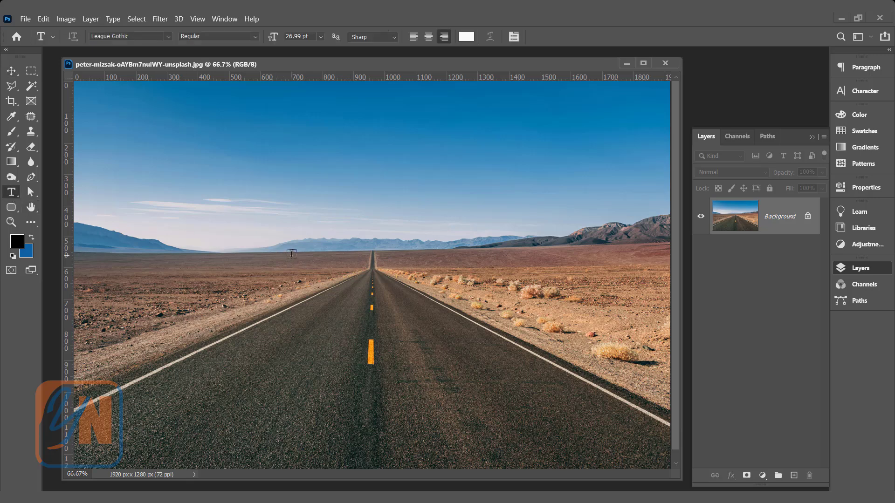
pyautogui.click(300, 260)
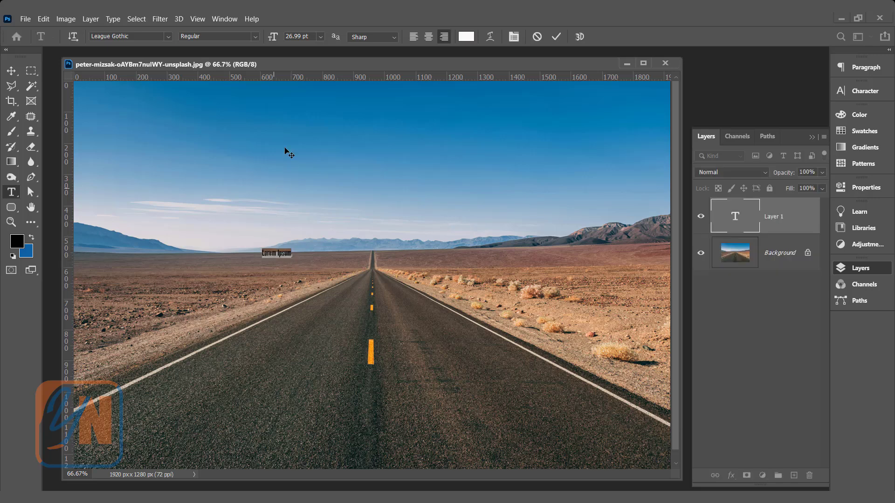
pyautogui.click(320, 41)
pyautogui.click(302, 177)
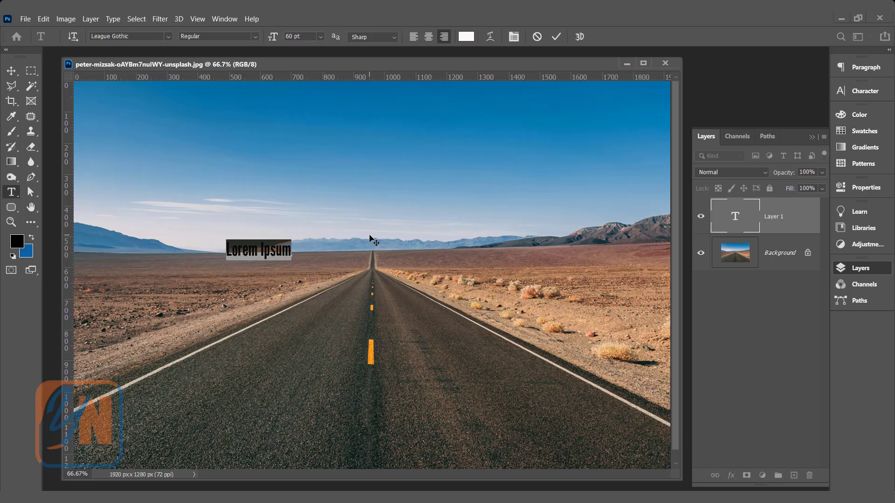
pyautogui.write('LIGHT')
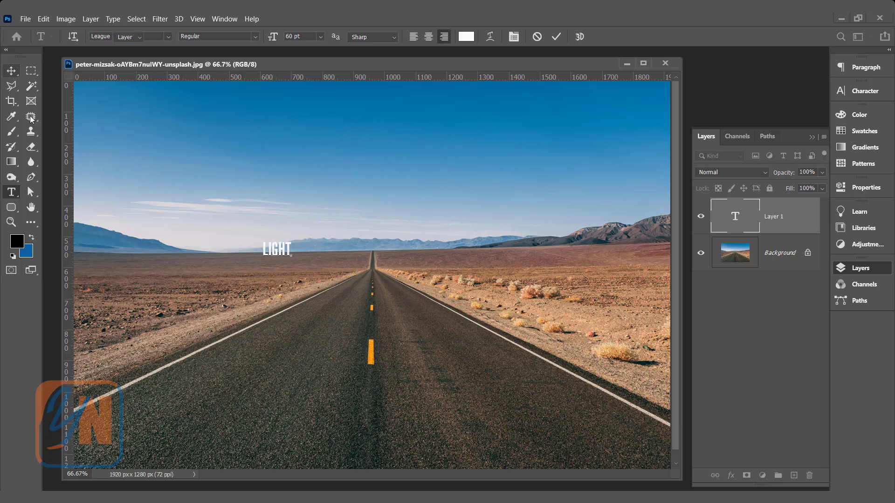
# Enlarge the LIGHT text to about 1117% and centre it over the road, spanning the horizon
pyautogui.click(11, 73)
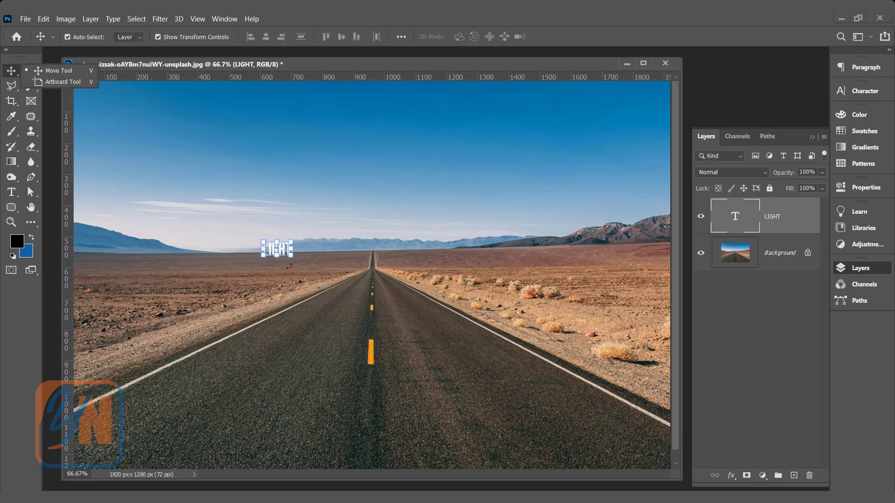
pyautogui.moveTo(294, 241); pyautogui.dragTo(510, 161)
pyautogui.moveTo(447, 188); pyautogui.dragTo(430, 282)
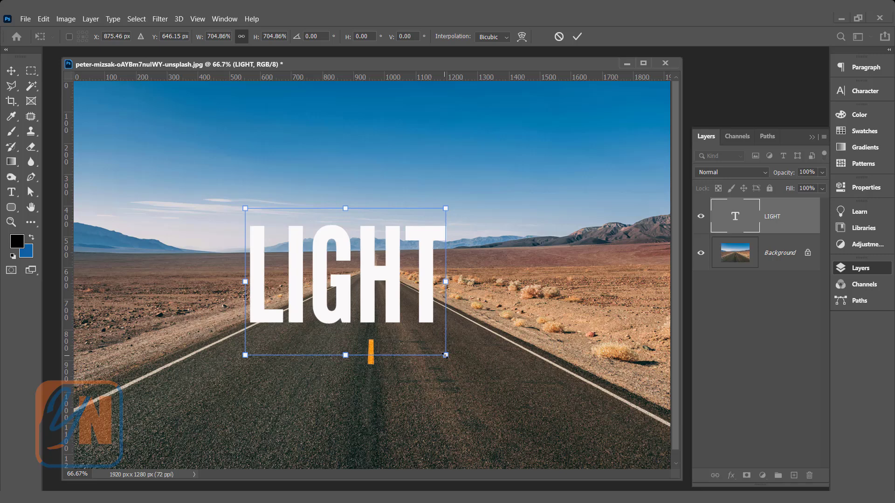
pyautogui.moveTo(445, 355); pyautogui.dragTo(545, 427)
pyautogui.moveTo(527, 358); pyautogui.dragTo(500, 309)
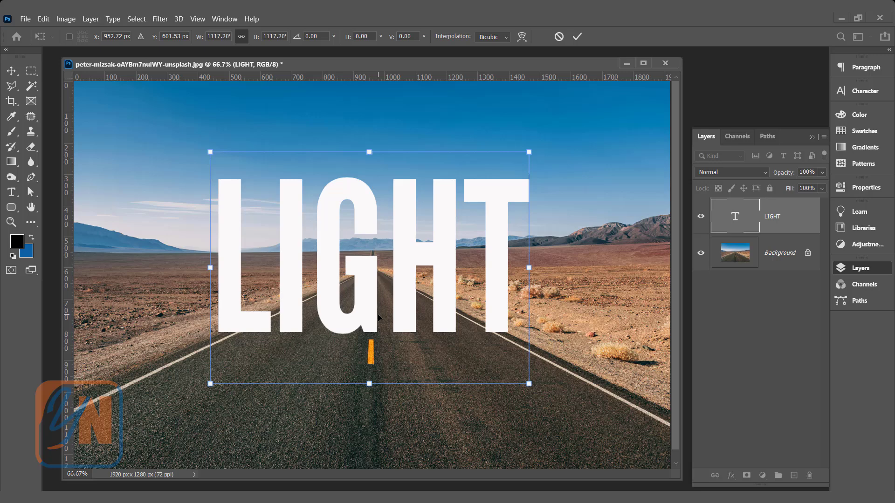
pyautogui.press('Return')
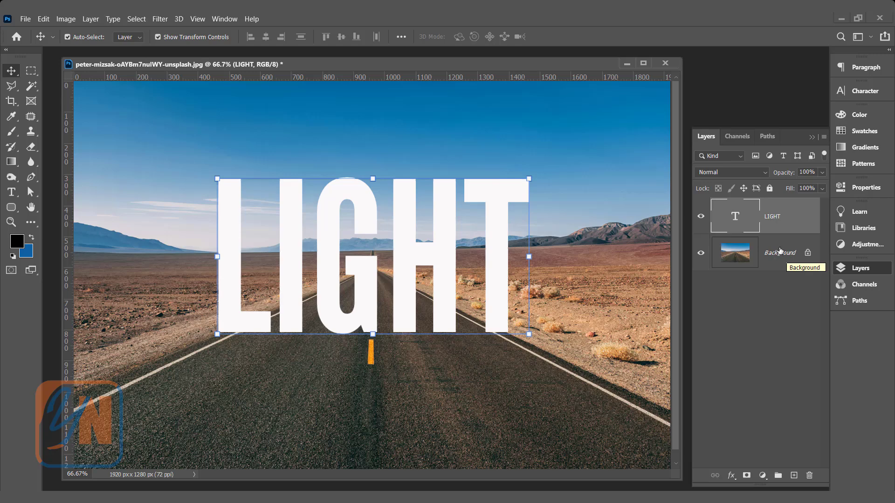
# Duplicate the Background layer, place the copy above the LIGHT text layer and hide it
pyautogui.moveTo(778, 254); pyautogui.dragTo(794, 476)
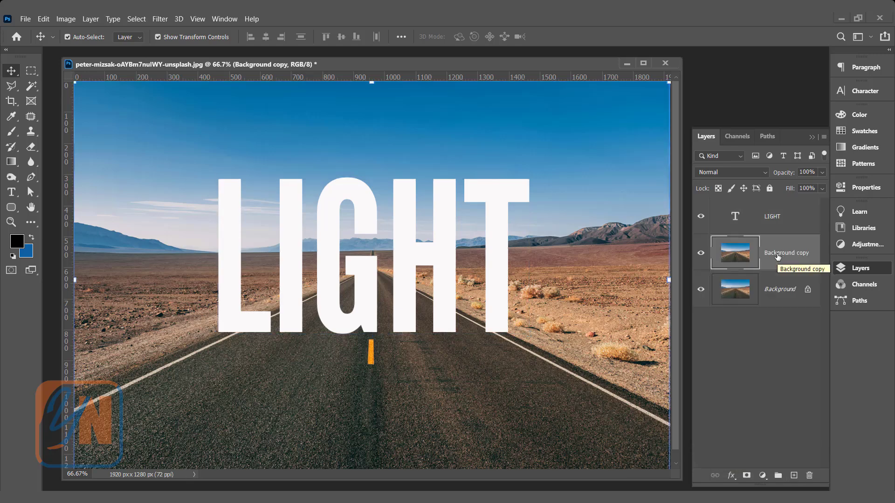
pyautogui.moveTo(783, 256); pyautogui.dragTo(779, 204)
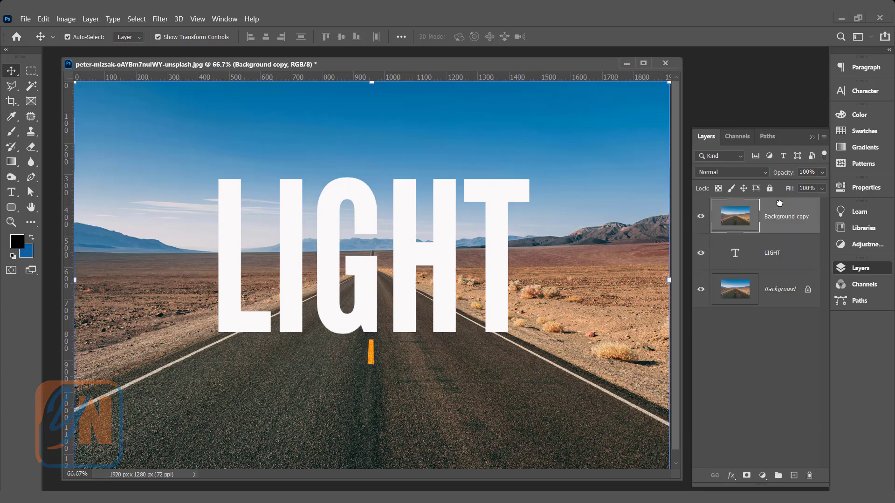
pyautogui.click(700, 217)
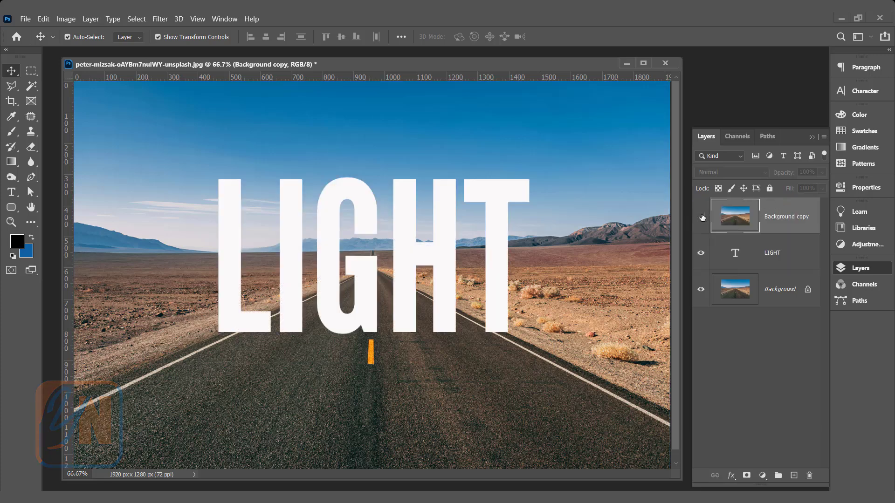
# Darken the Background with a Hue/Saturation adjustment layer above it, using Saturation -45 and Lightness -81
pyautogui.click(783, 293)
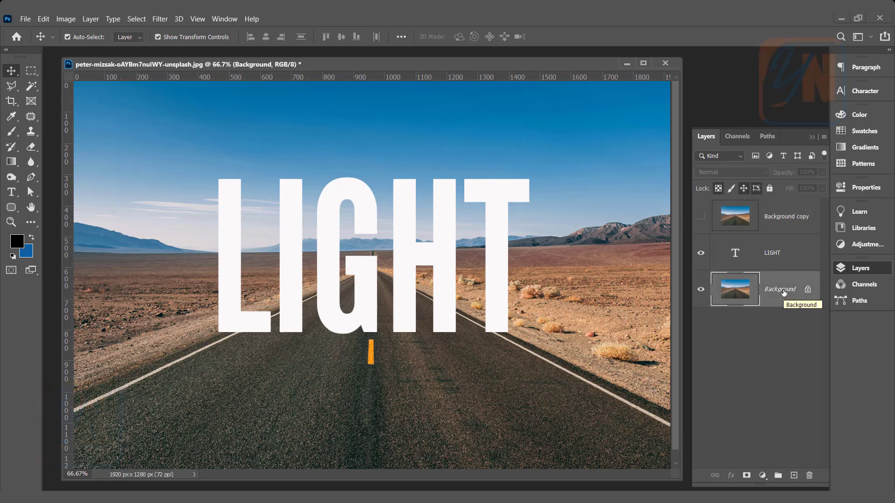
pyautogui.click(762, 476)
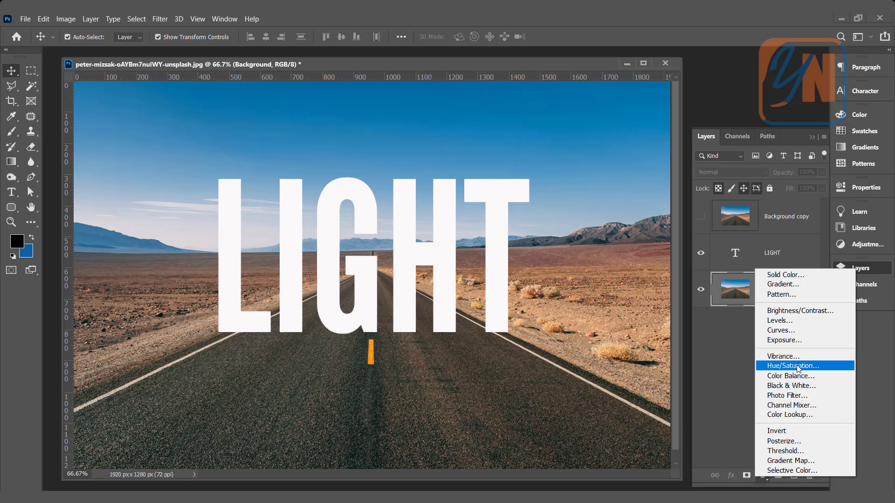
pyautogui.click(798, 369)
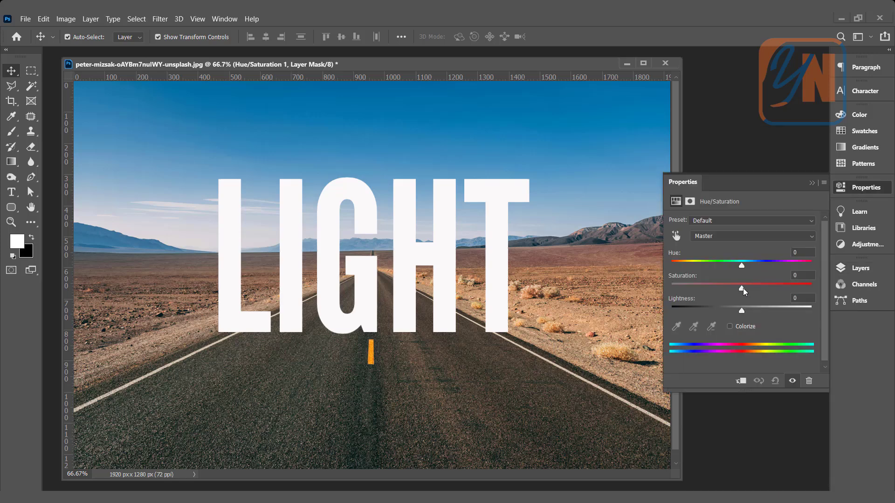
pyautogui.moveTo(742, 288); pyautogui.dragTo(686, 319)
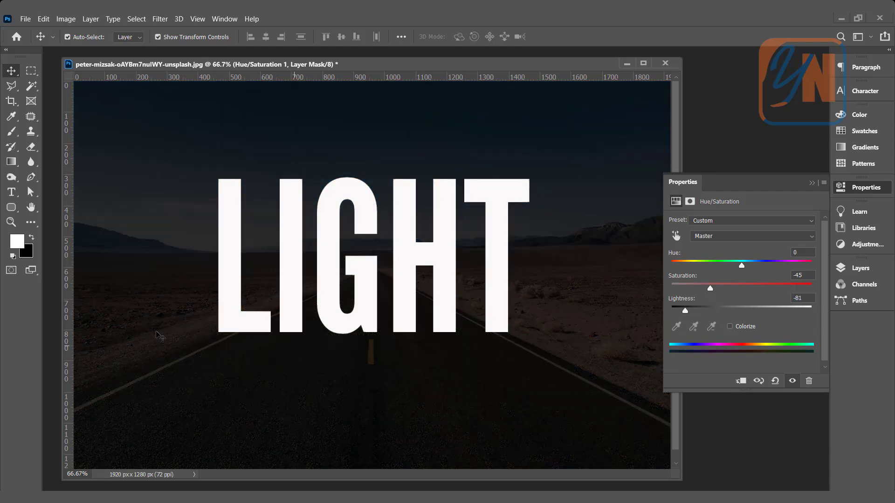
# Duplicate the LIGHT text layer
pyautogui.click(877, 272)
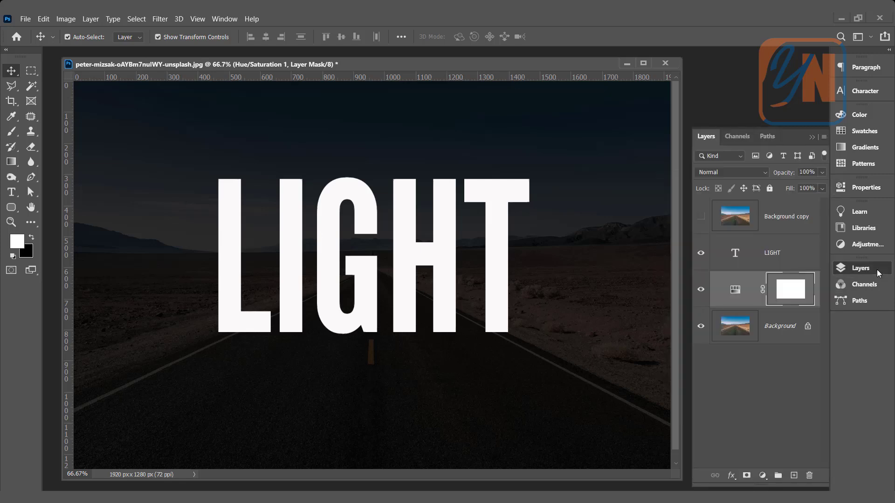
pyautogui.click(779, 254)
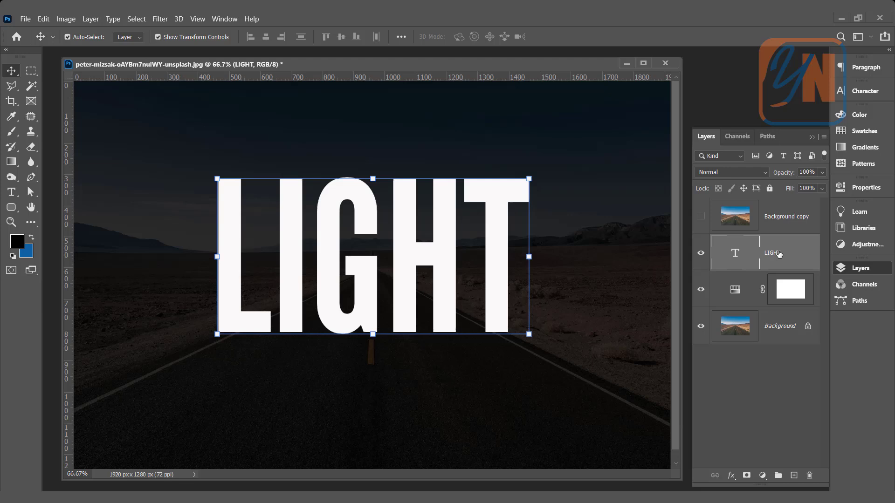
pyautogui.moveTo(788, 254); pyautogui.dragTo(794, 475)
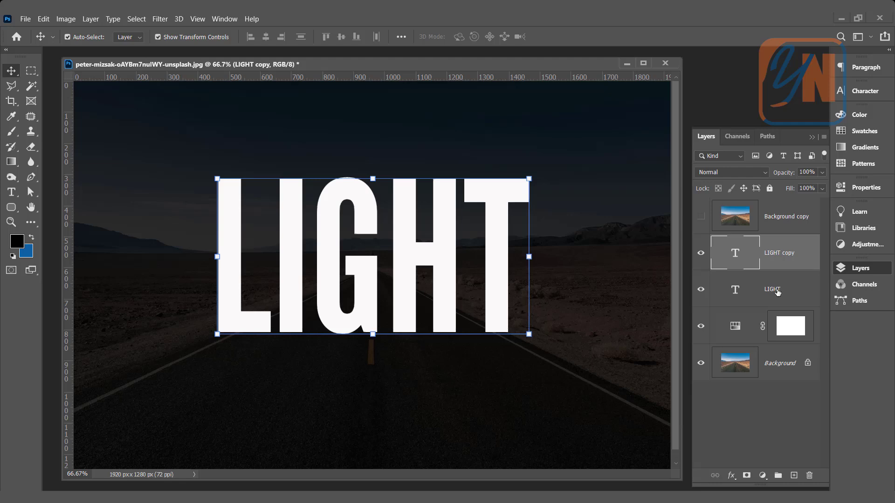
# Flip the original LIGHT text layer vertically and reduce its height from the upper edge
pyautogui.click(778, 292)
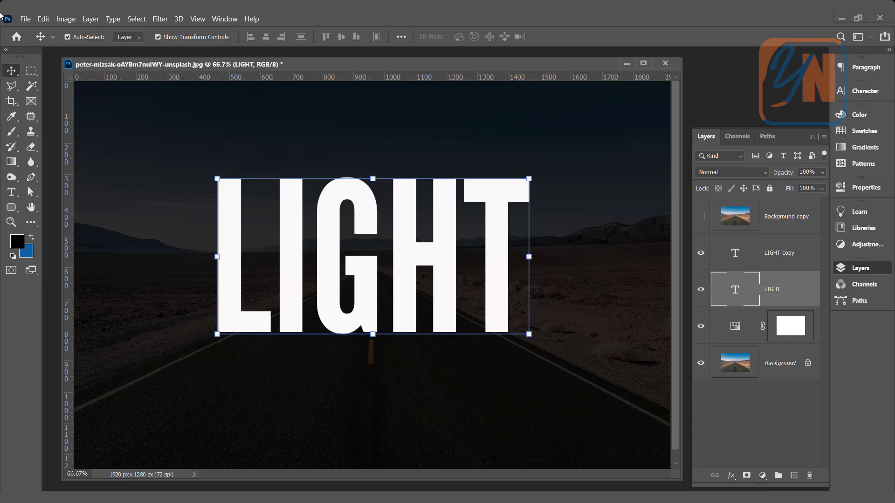
pyautogui.click(42, 19)
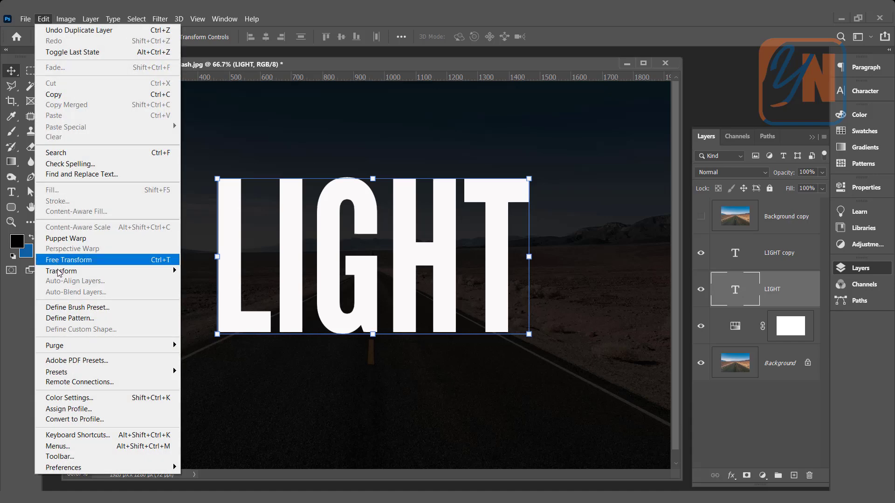
pyautogui.moveTo(65, 271)
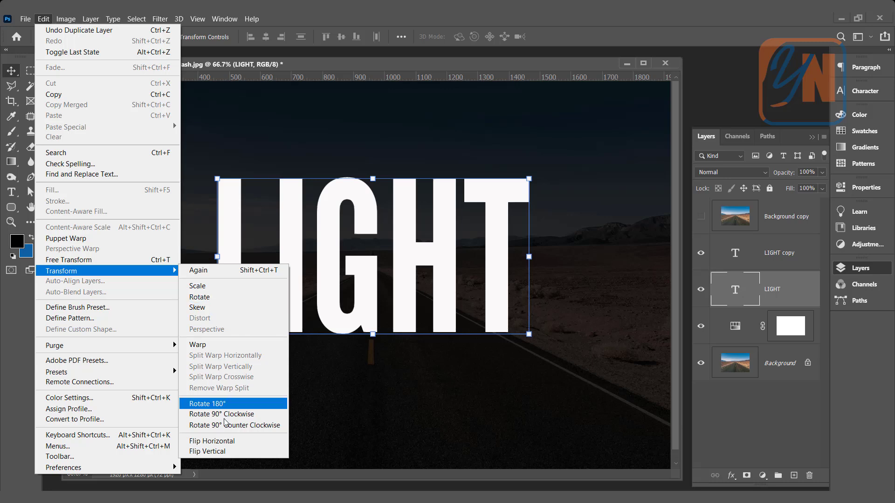
pyautogui.click(215, 452)
pyautogui.hotkey('ctrl', 't')
pyautogui.moveTo(370, 131); pyautogui.dragTo(367, 167)
pyautogui.press('Return')
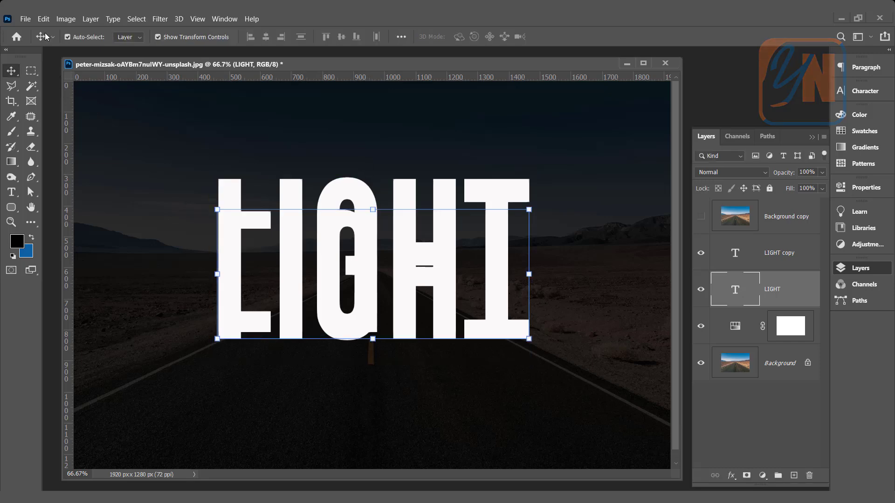
pyautogui.click(43, 19)
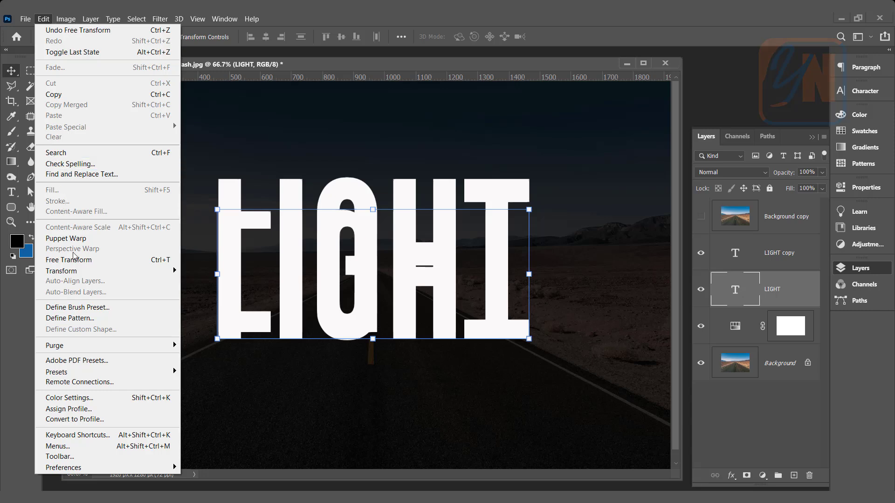
pyautogui.moveTo(117, 271)
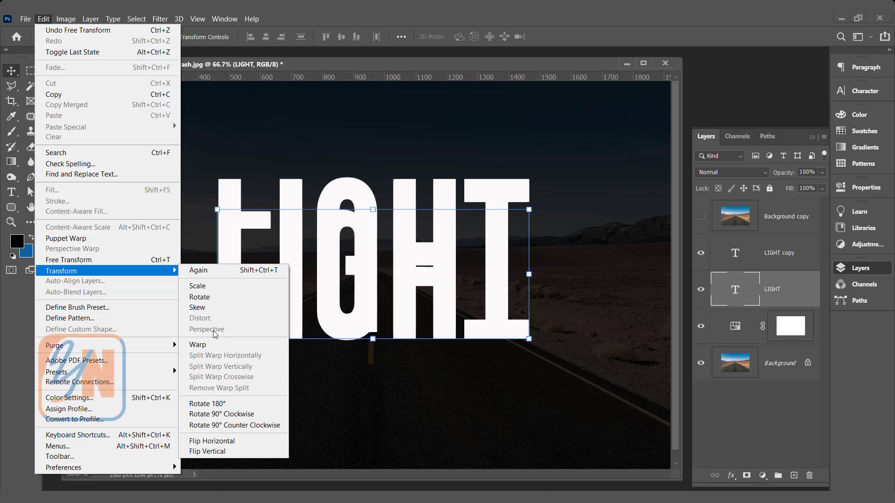
pyautogui.click(407, 261)
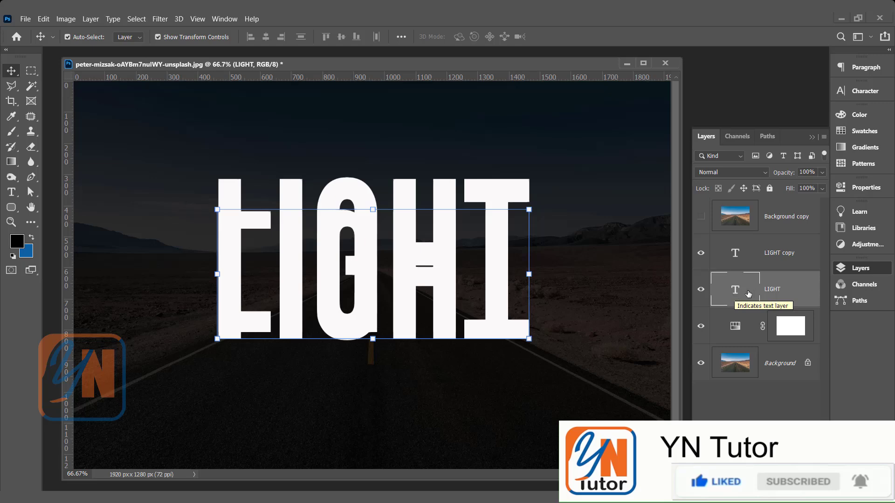
# Rasterize the flipped LIGHT text layer
pyautogui.rightClick(776, 291)
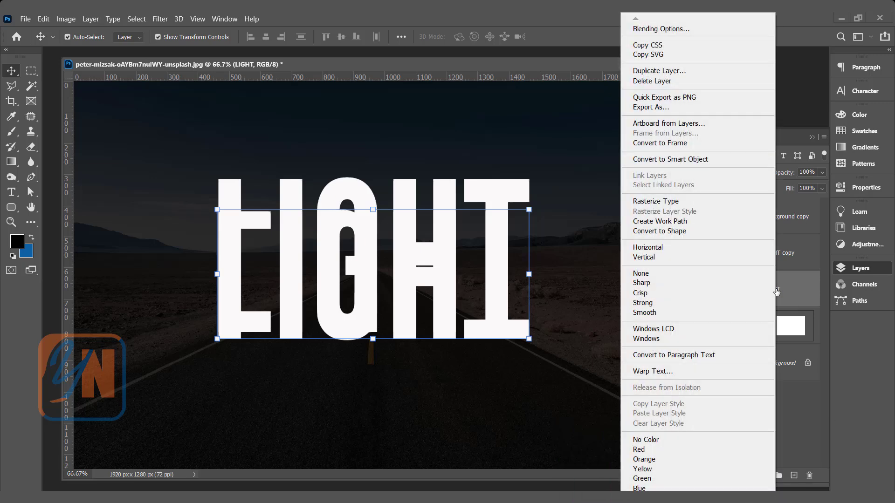
pyautogui.click(684, 201)
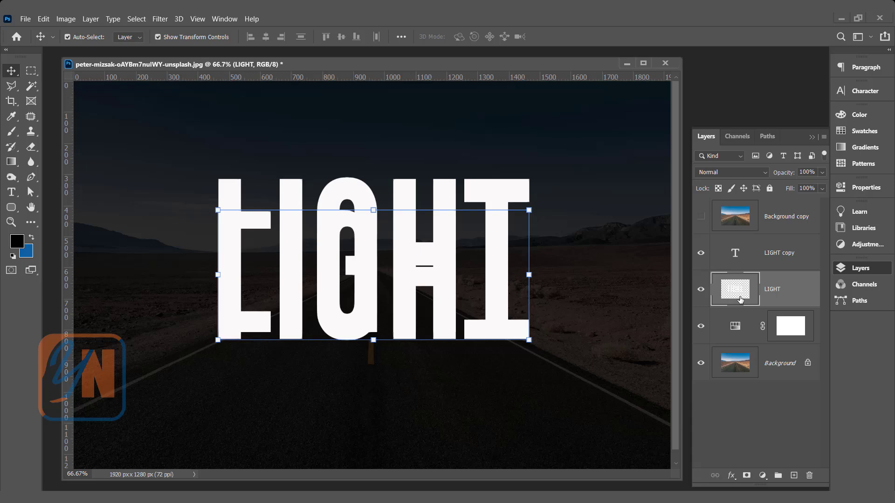
# Place the flipped LIGHT directly below the upright text and spread its lower edge in perspective to about 279% width
pyautogui.click(45, 19)
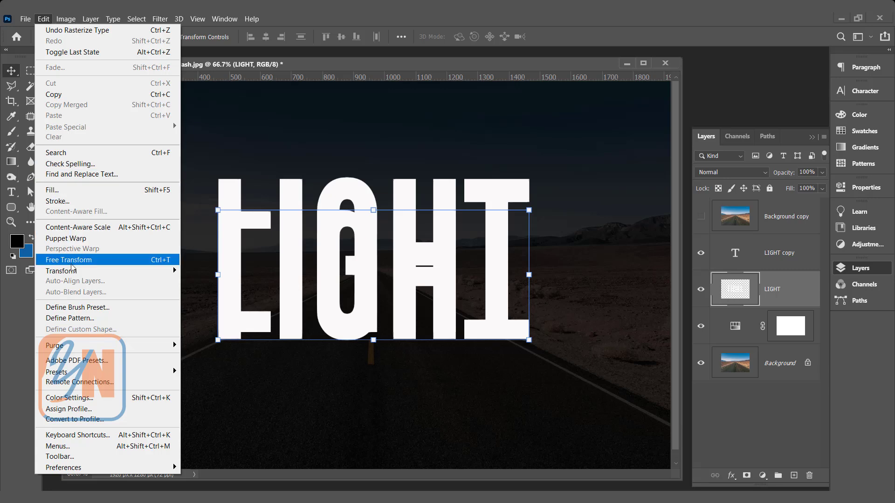
pyautogui.moveTo(70, 271)
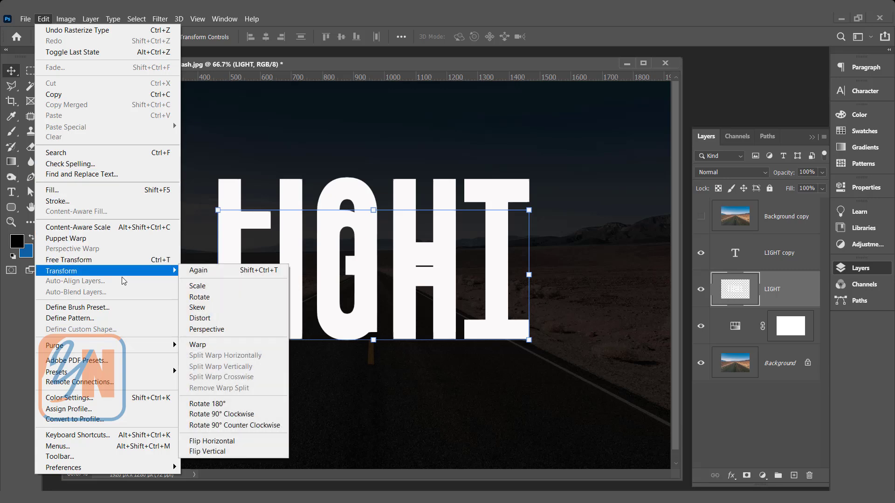
pyautogui.click(223, 334)
pyautogui.moveTo(424, 281); pyautogui.dragTo(424, 402)
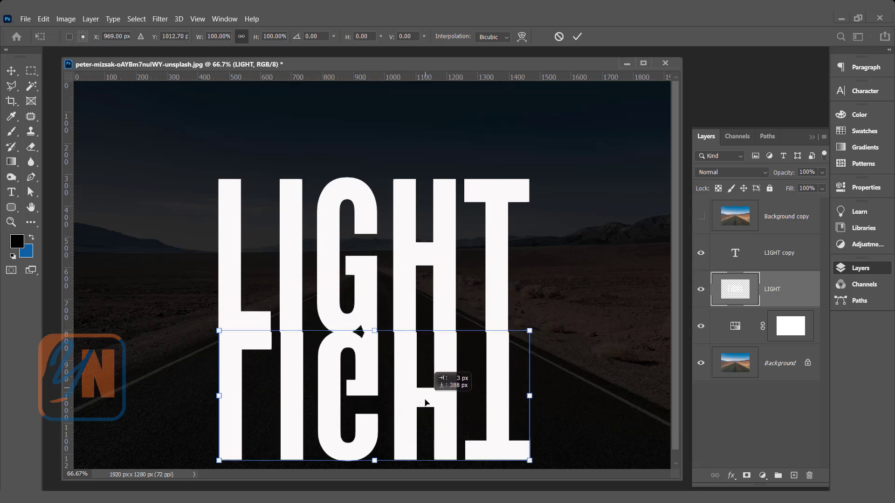
pyautogui.moveTo(529, 461); pyautogui.dragTo(808, 376)
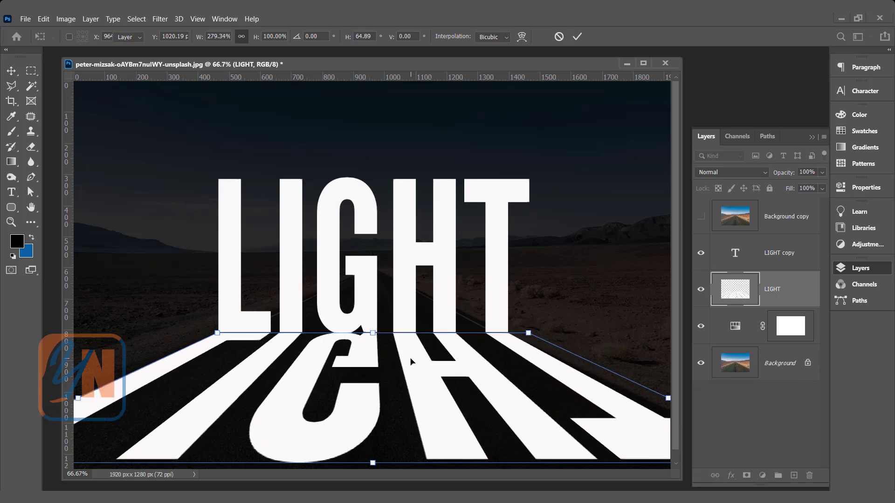
pyautogui.press('Return')
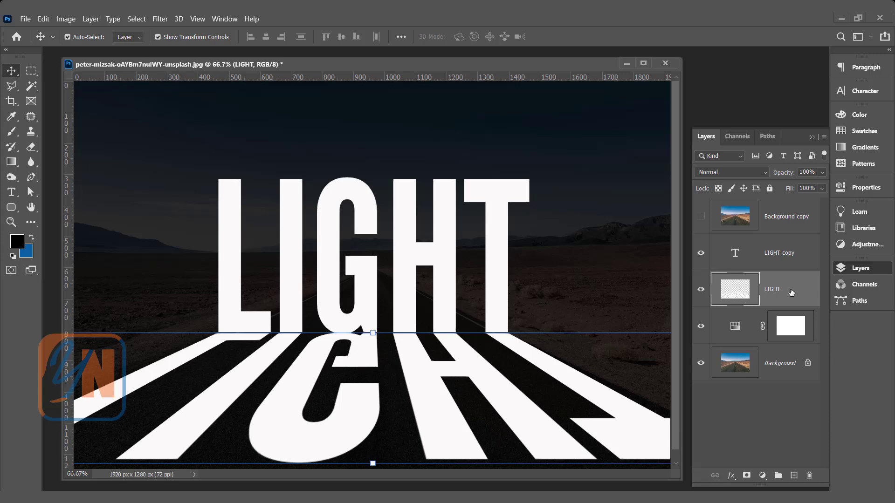
# Add a layer mask to the flipped LIGHT layer
pyautogui.click(746, 476)
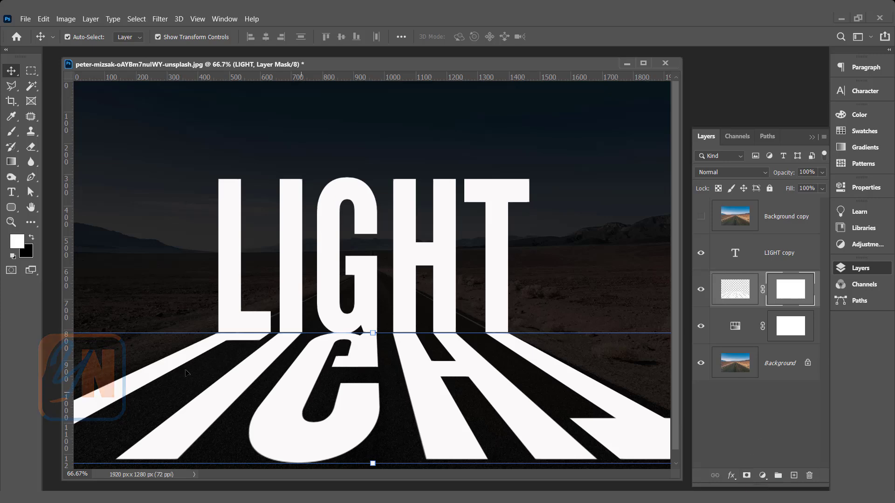
# Fade the flipped LIGHT toward the image's lower edge with a reversed linear black-to-white gradient on its layer mask
pyautogui.click(12, 164)
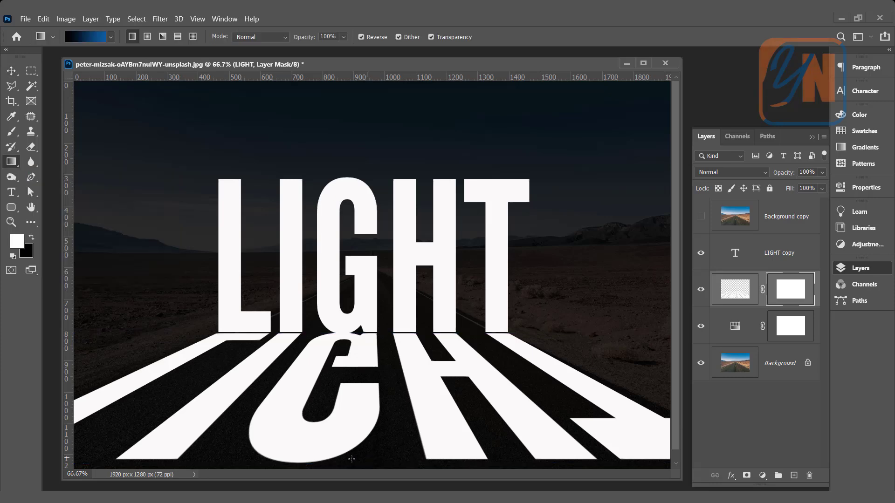
pyautogui.moveTo(383, 463); pyautogui.dragTo(401, 325)
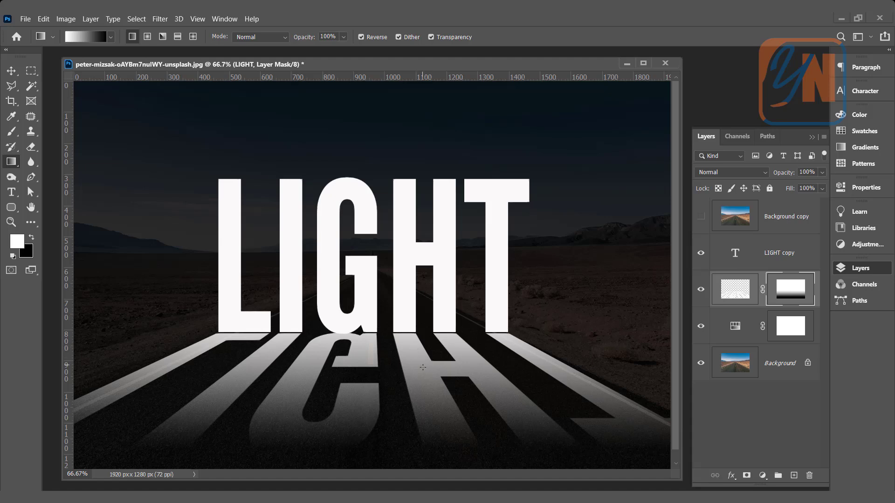
# Set the flipped LIGHT layer's blend mode to Soft Light and duplicate the layer to strengthen the reflection
pyautogui.click(735, 289)
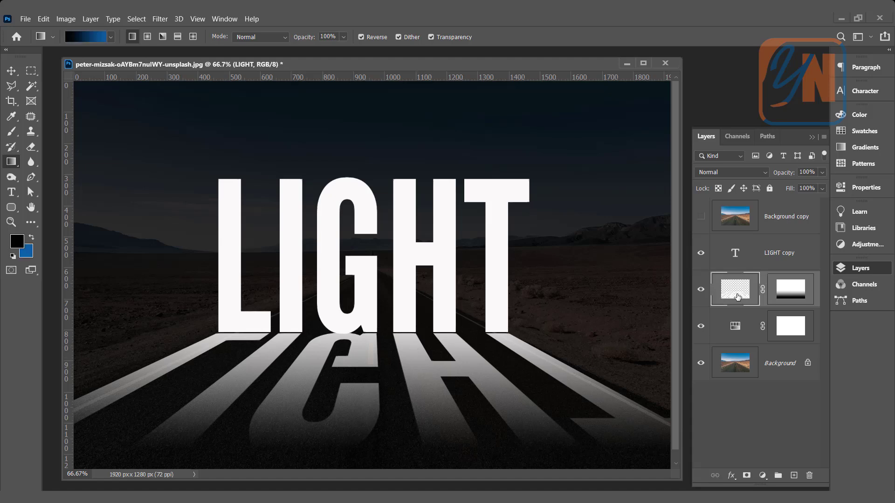
pyautogui.click(750, 173)
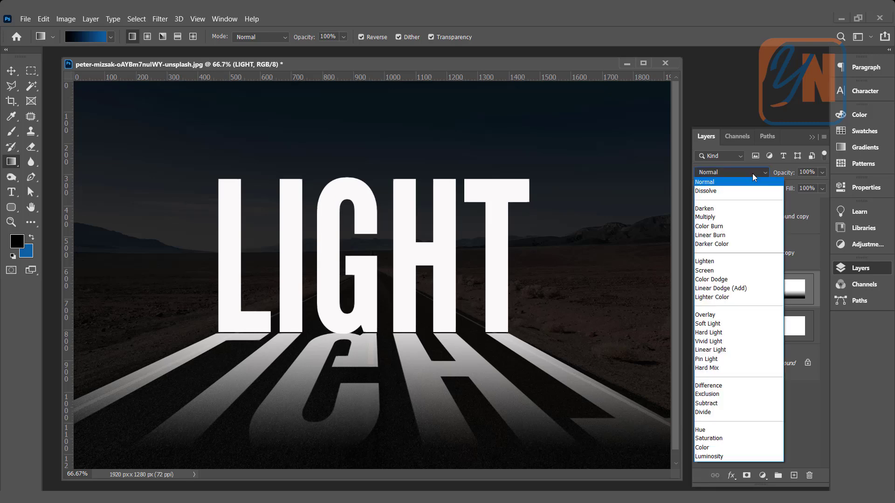
pyautogui.click(730, 325)
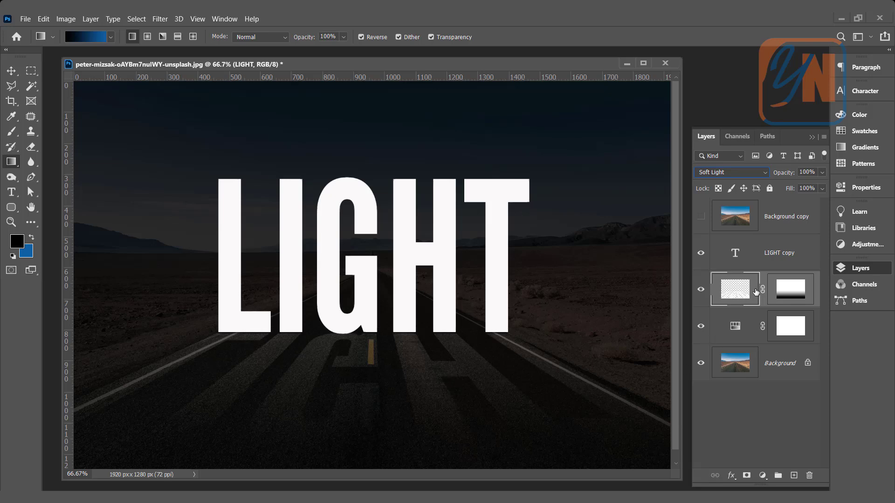
pyautogui.moveTo(755, 290); pyautogui.dragTo(794, 475)
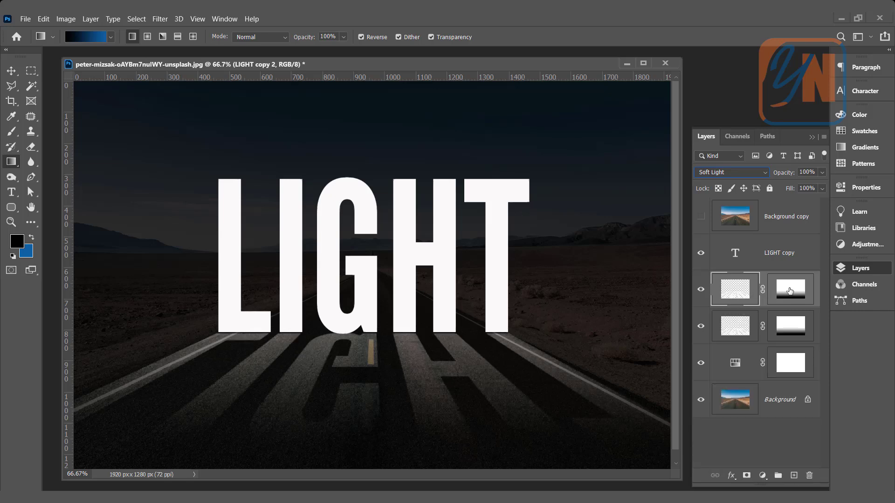
pyautogui.click(823, 173)
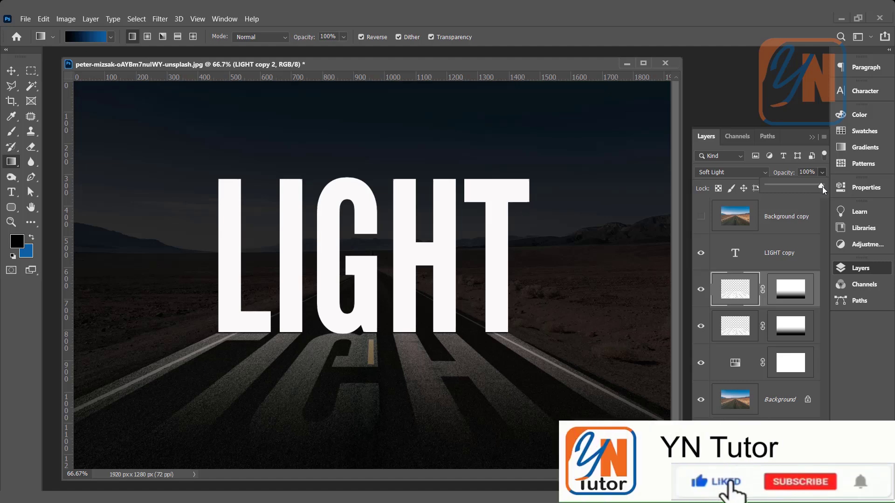
# Show the Background copy layer and clip it to the upright LIGHT text layer beneath it
pyautogui.click(787, 253)
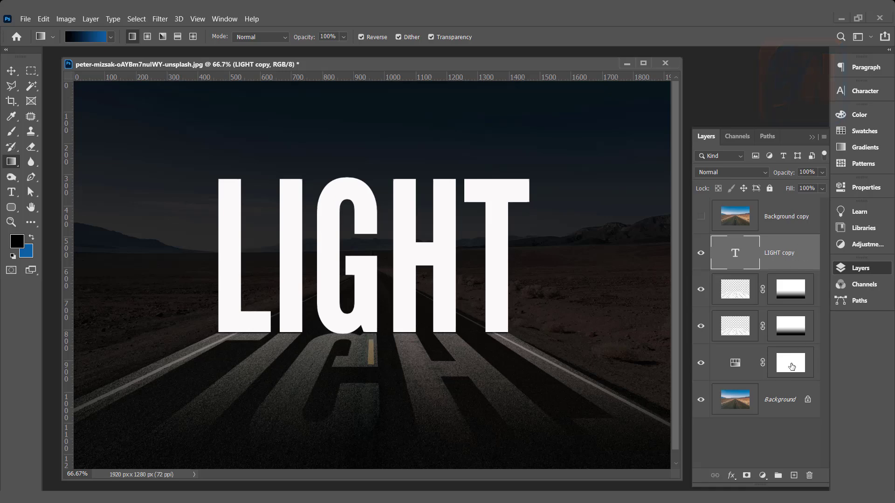
pyautogui.click(701, 217)
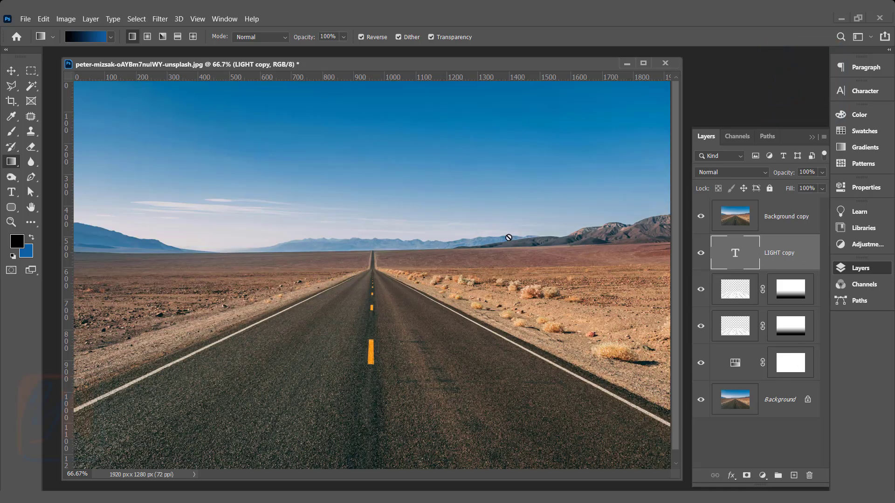
pyautogui.click(779, 217)
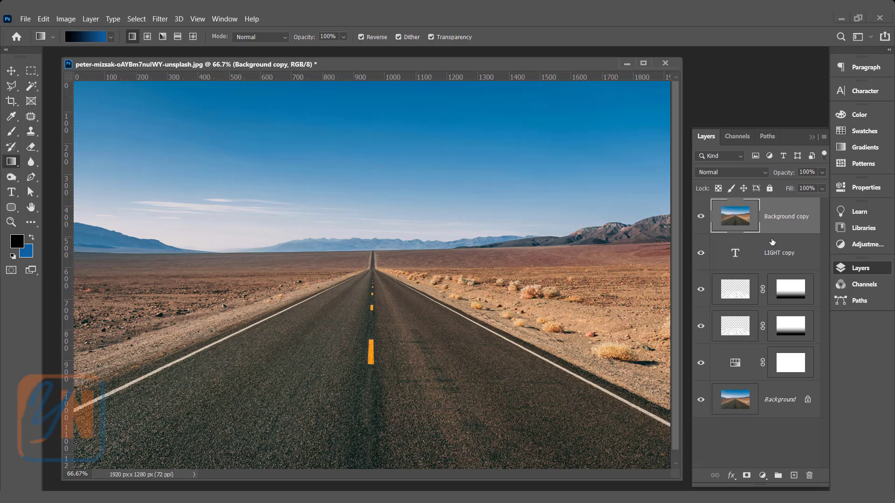
pyautogui.moveTo(772, 241); pyautogui.dragTo(780, 230)
pyautogui.keyDown('alt'); pyautogui.click(780, 230); pyautogui.keyUp('alt')
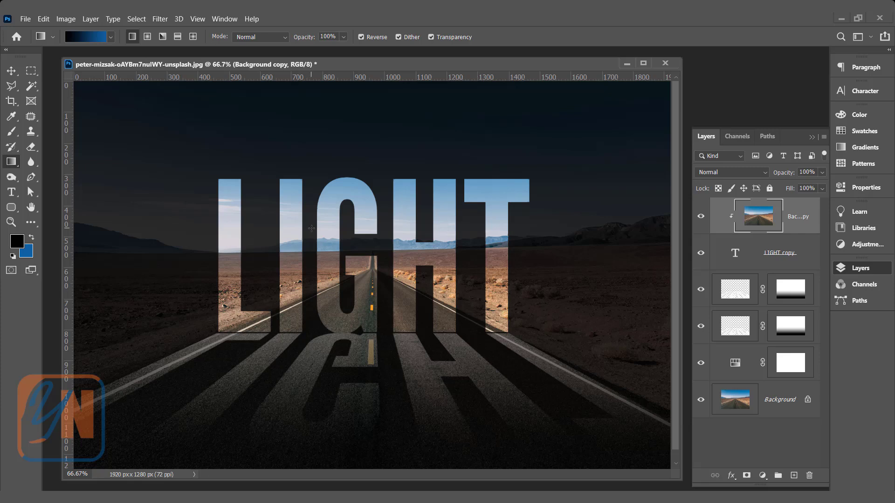
# Check the font and character settings of the upright LIGHT text
pyautogui.click(10, 71)
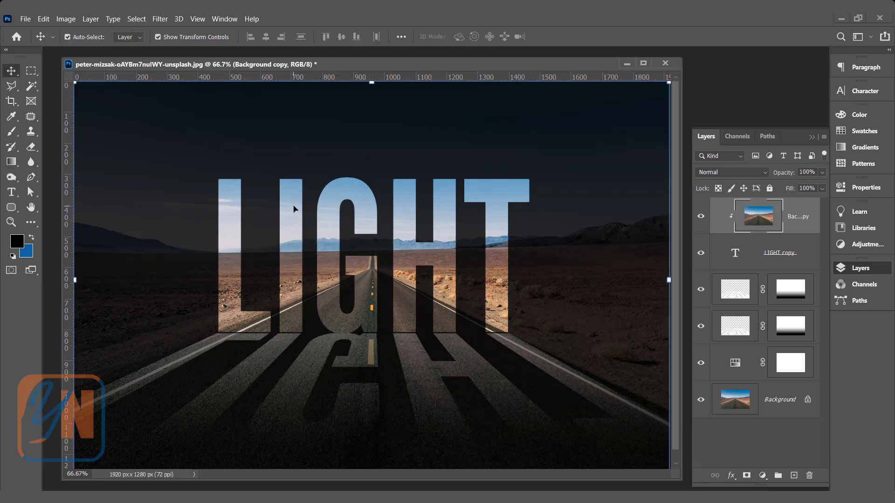
pyautogui.click(798, 257)
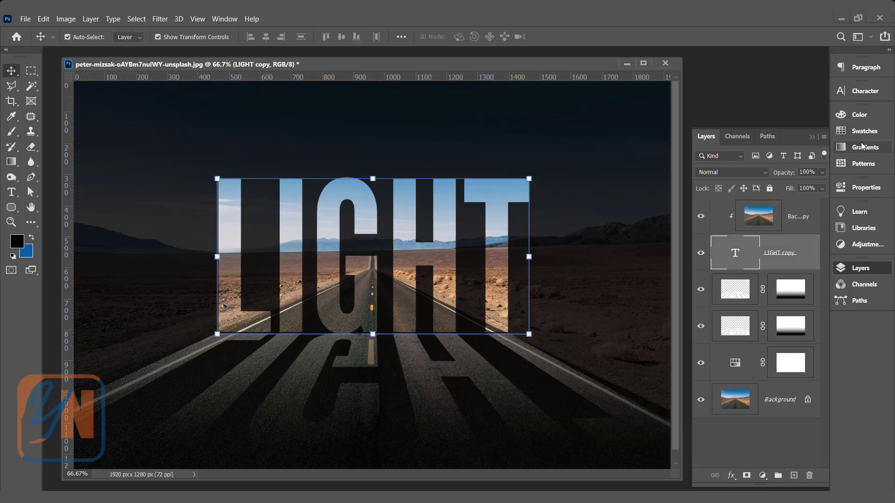
pyautogui.click(863, 90)
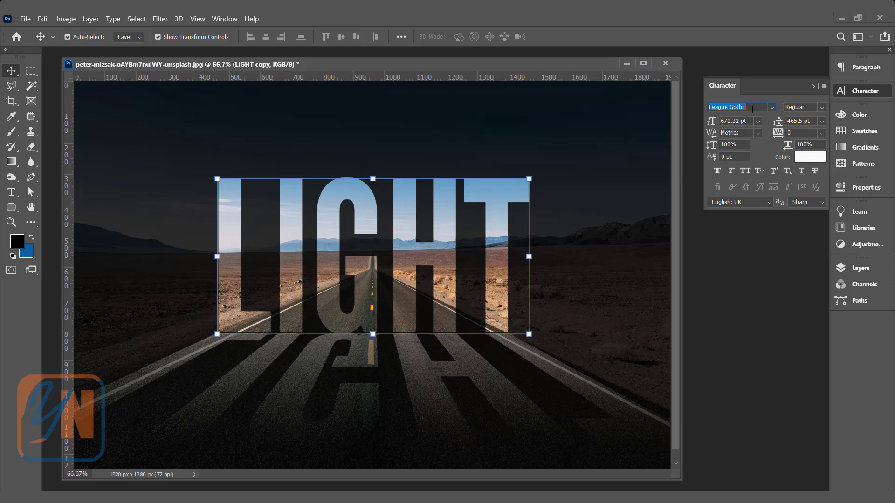
pyautogui.click(454, 250)
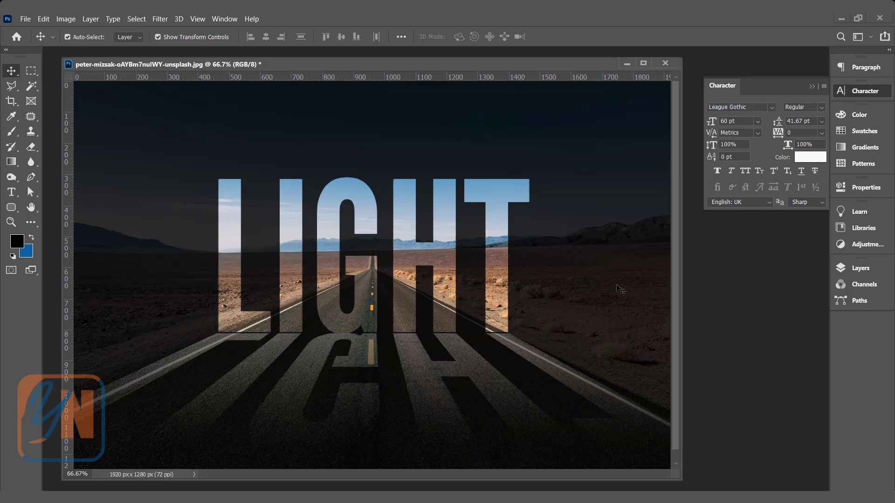
# Add a 2 px white outside stroke to the upright LIGHT text layer
pyautogui.click(859, 267)
pyautogui.click(735, 257)
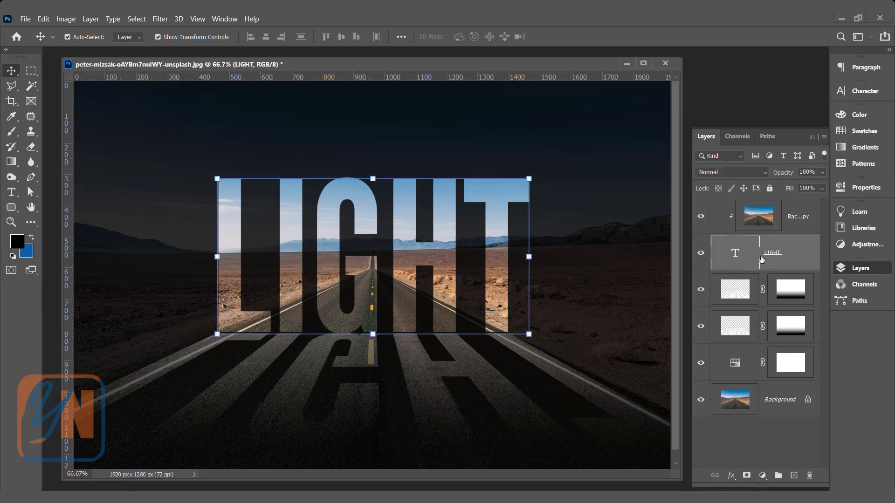
pyautogui.rightClick(794, 255)
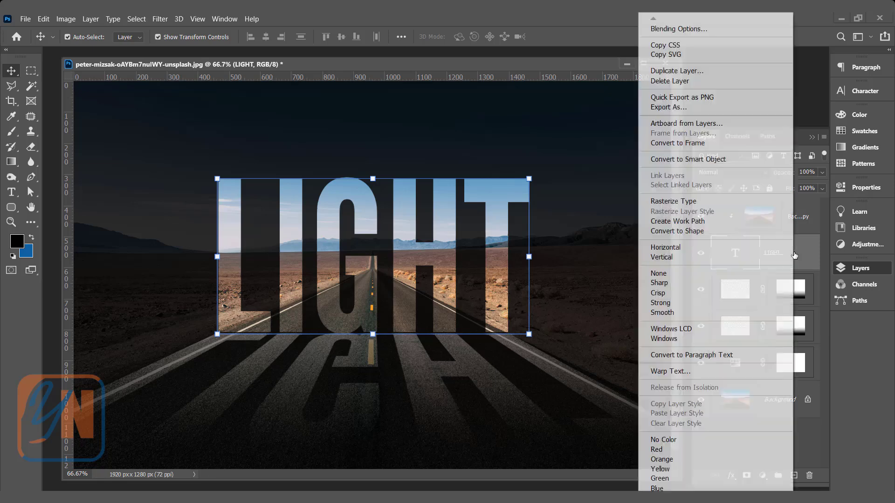
pyautogui.click(714, 29)
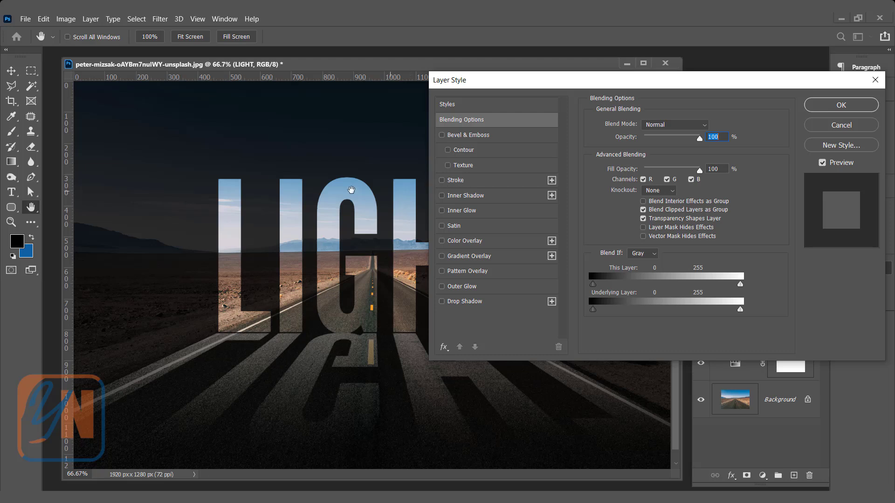
pyautogui.click(455, 180)
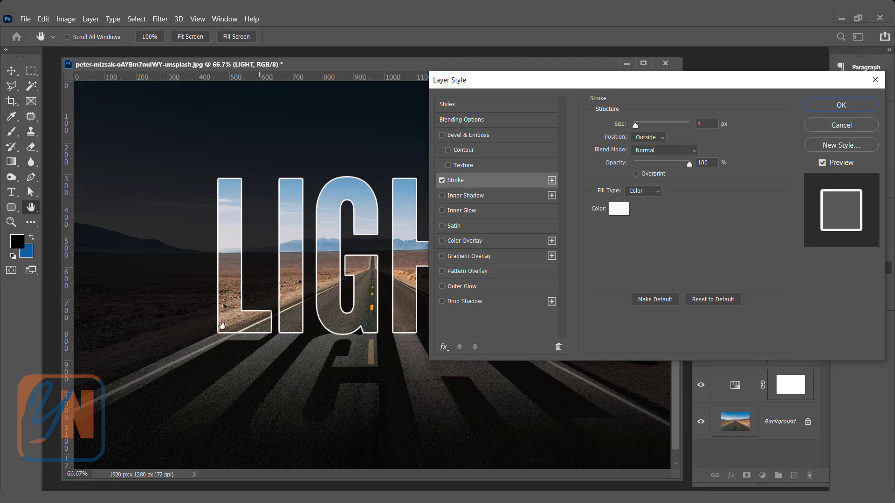
pyautogui.moveTo(704, 121); pyautogui.dragTo(691, 122)
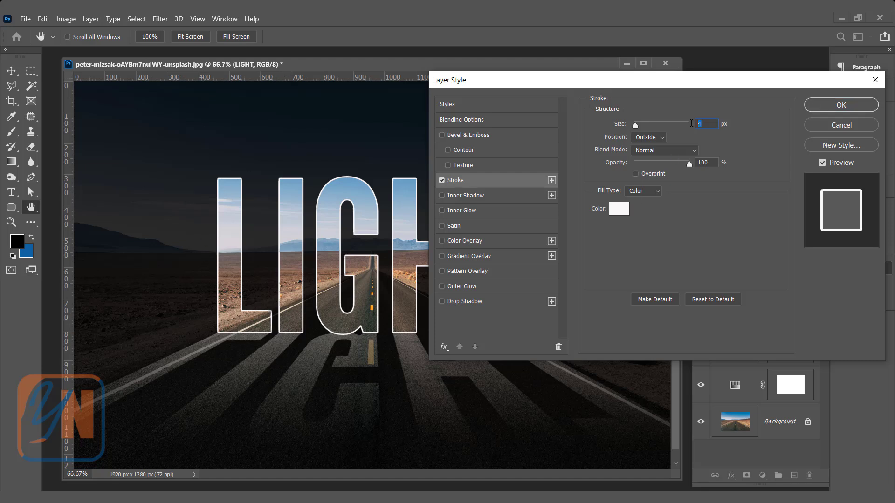
pyautogui.write('2')
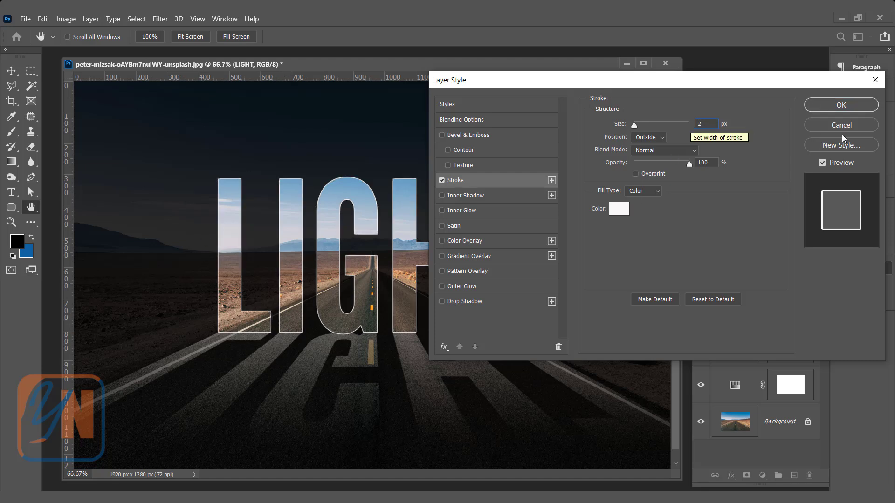
pyautogui.click(839, 104)
pyautogui.click(604, 205)
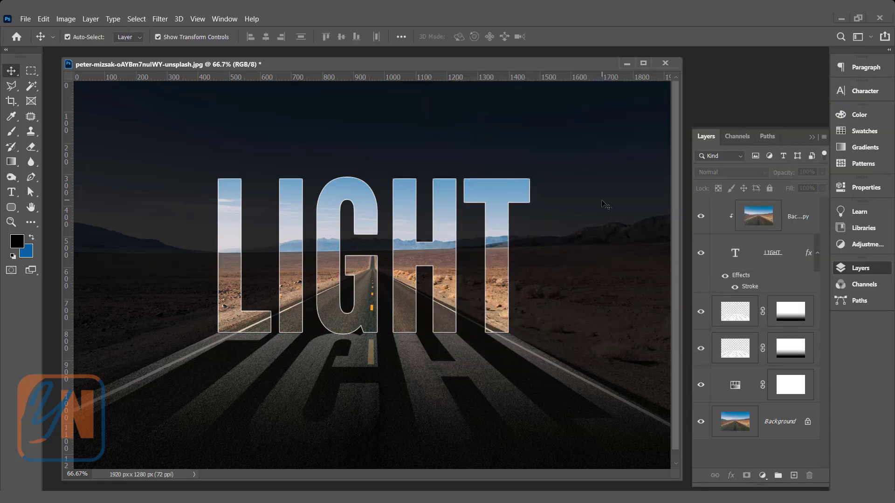